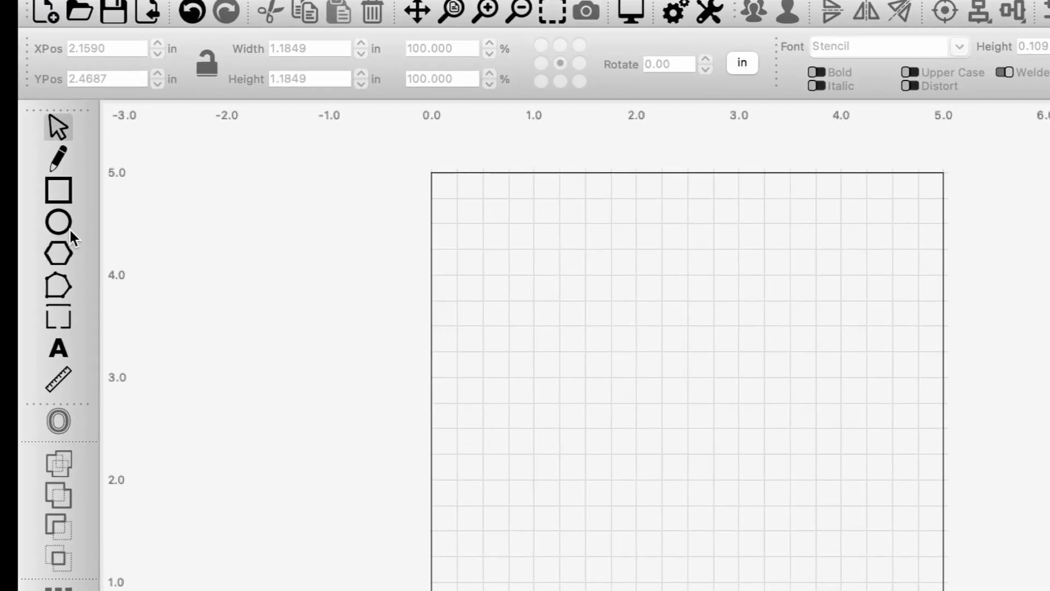
# Draw a circle in the work area, sized 1.185 in wide and 1.185 in high, and assign it to tool layer T1.
pyautogui.click(61, 224)
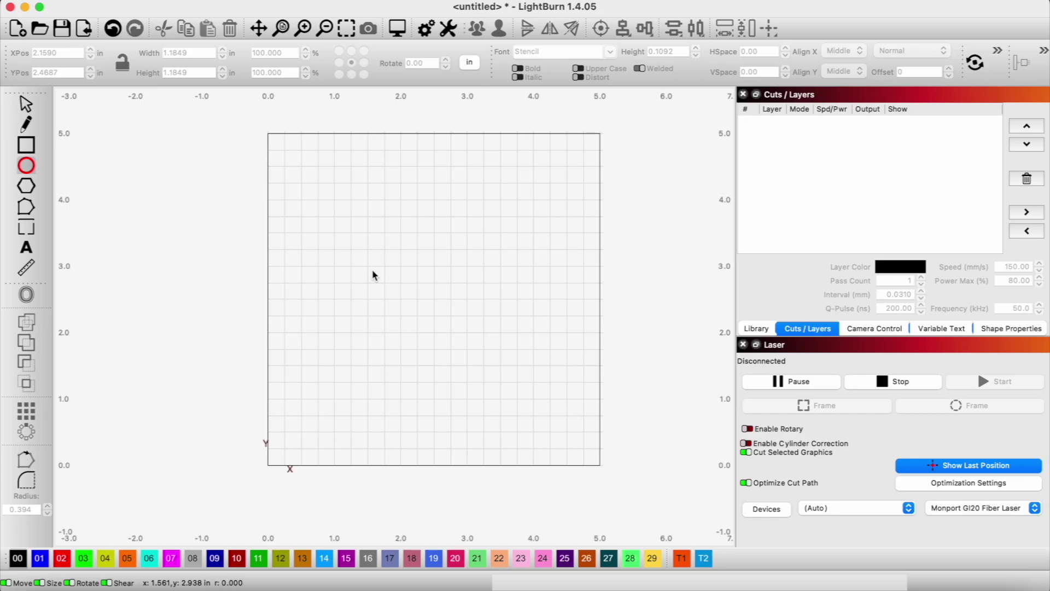
pyautogui.moveTo(375, 249); pyautogui.dragTo(473, 345)
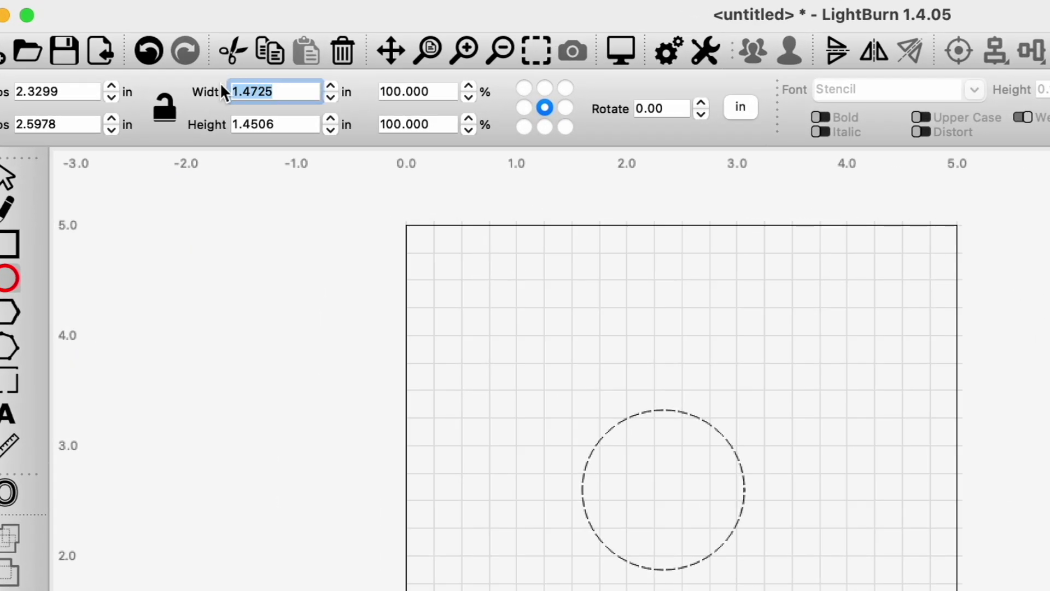
pyautogui.write('1.185')
pyautogui.press('Tab')
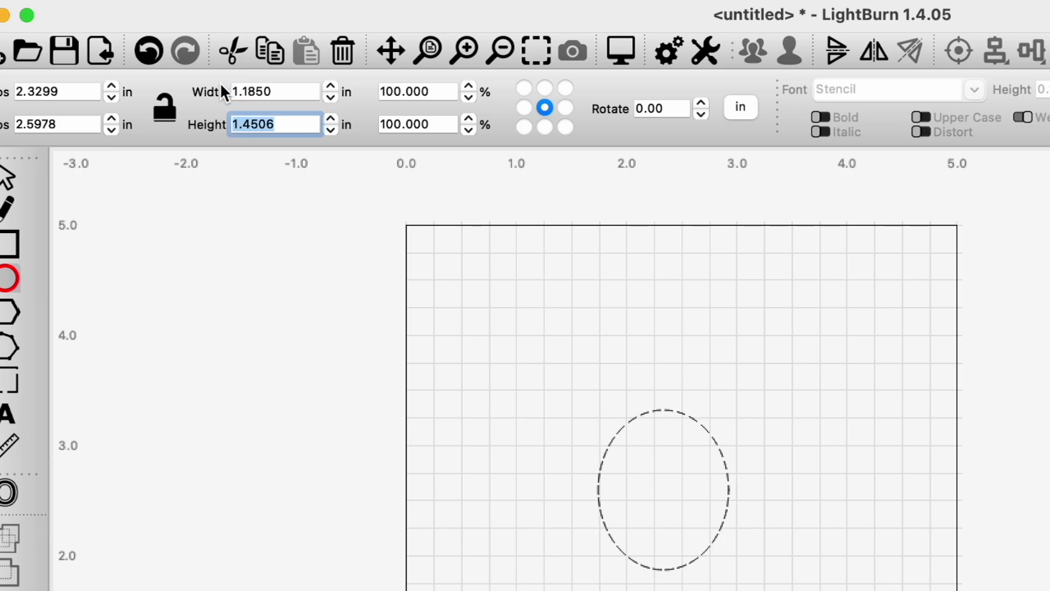
pyautogui.write('1.1850')
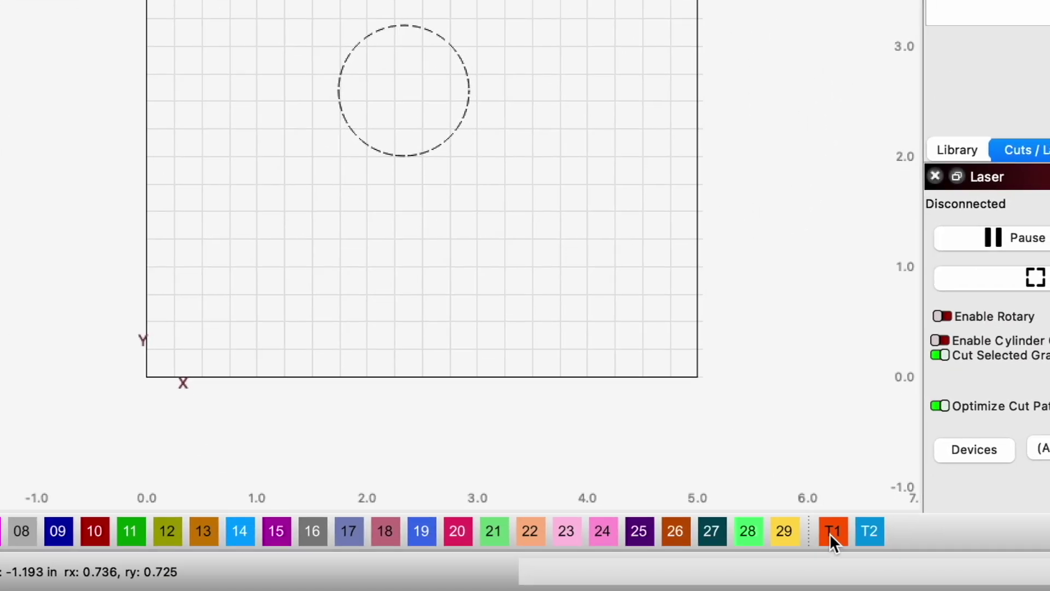
pyautogui.click(829, 534)
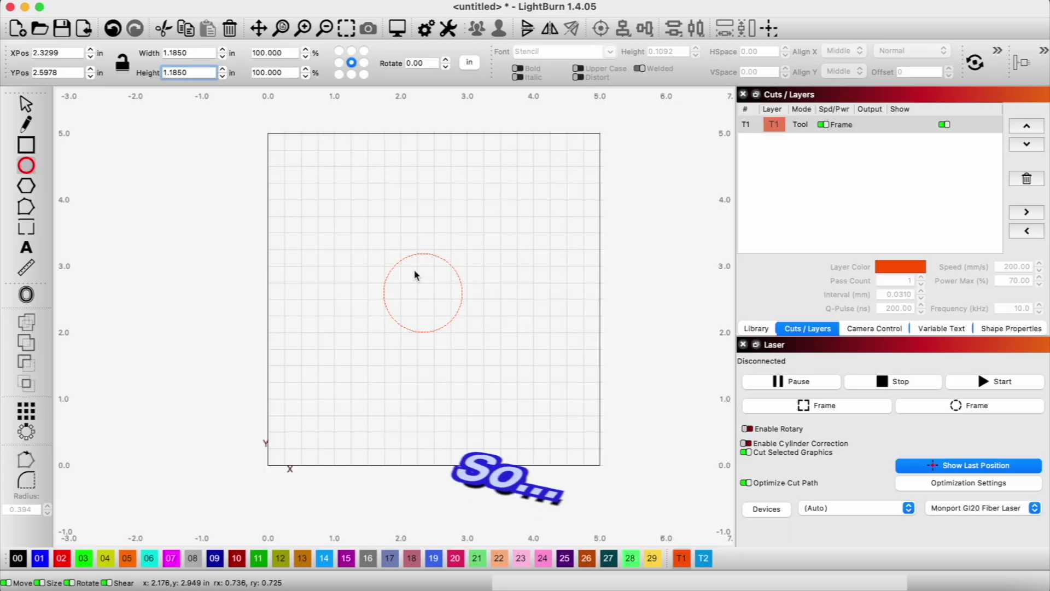
pyautogui.write('p')
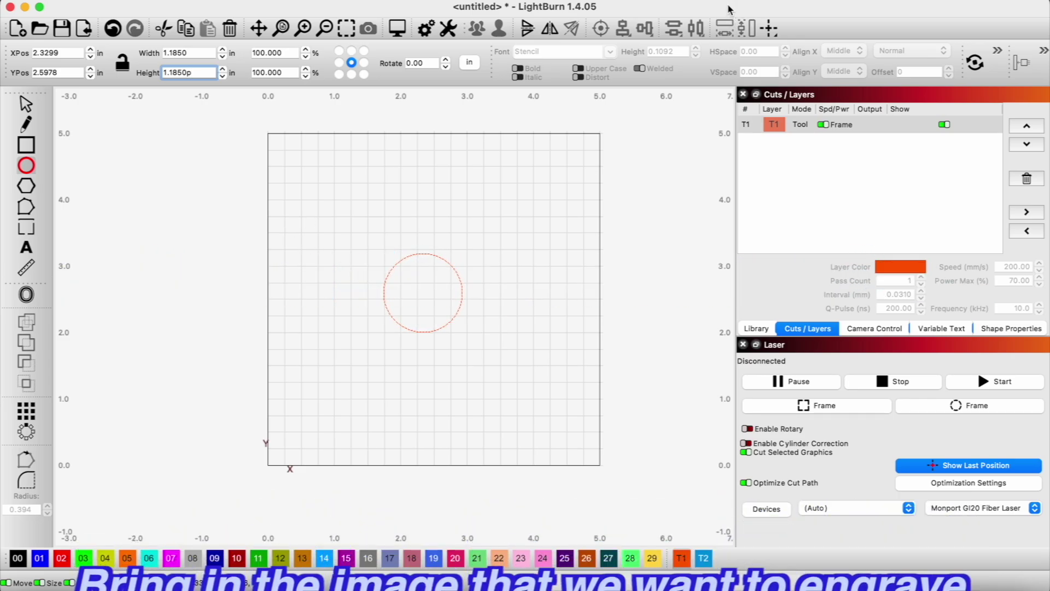
# Import the dog picture into the work area as the image to engrave.
pyautogui.moveTo(729, 9); pyautogui.dragTo(655, 11)
pyautogui.moveTo(1009, 184); pyautogui.dragTo(473, 285)
pyautogui.moveTo(309, 11); pyautogui.dragTo(365, 11)
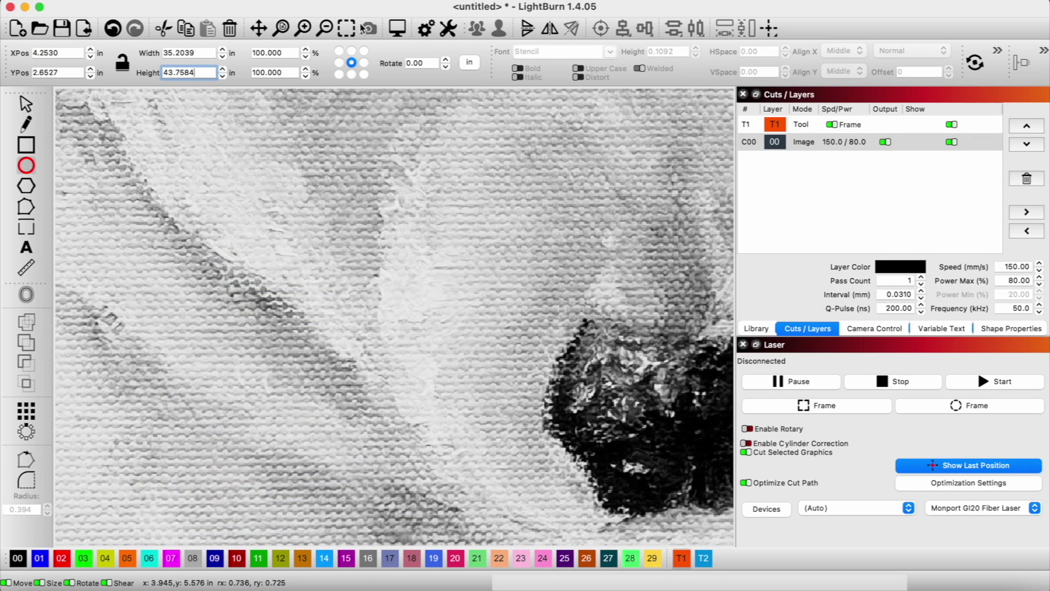
# Scale the dog image down to about 4.22 by 5.25 in and place it just below the circle.
pyautogui.scroll(-5, 479, 307)
pyautogui.click(482, 280)
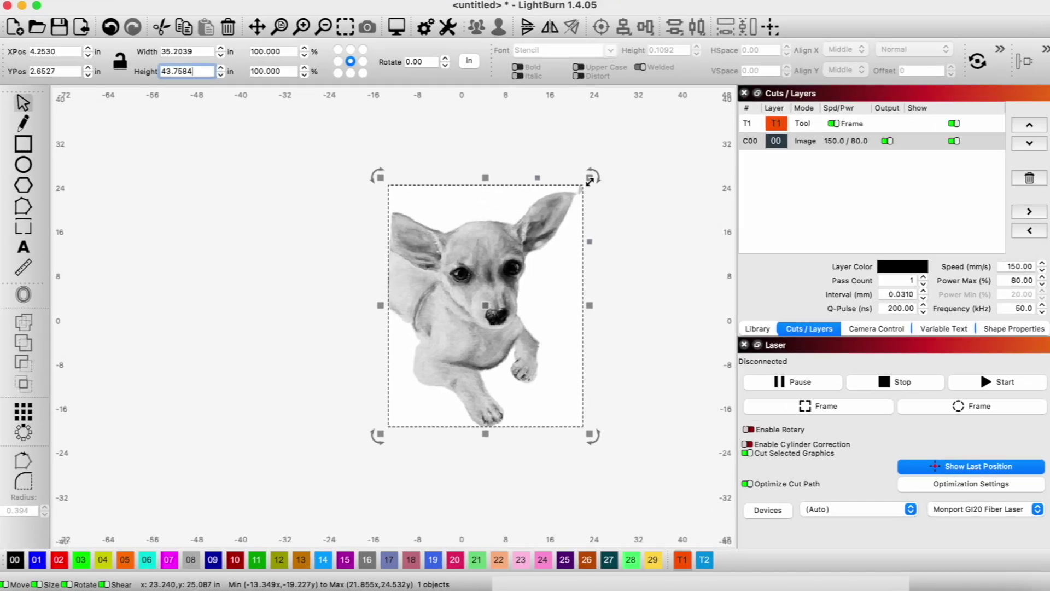
pyautogui.moveTo(589, 181); pyautogui.dragTo(475, 332)
pyautogui.scroll(3, 475, 332)
pyautogui.scroll(4, 480, 327)
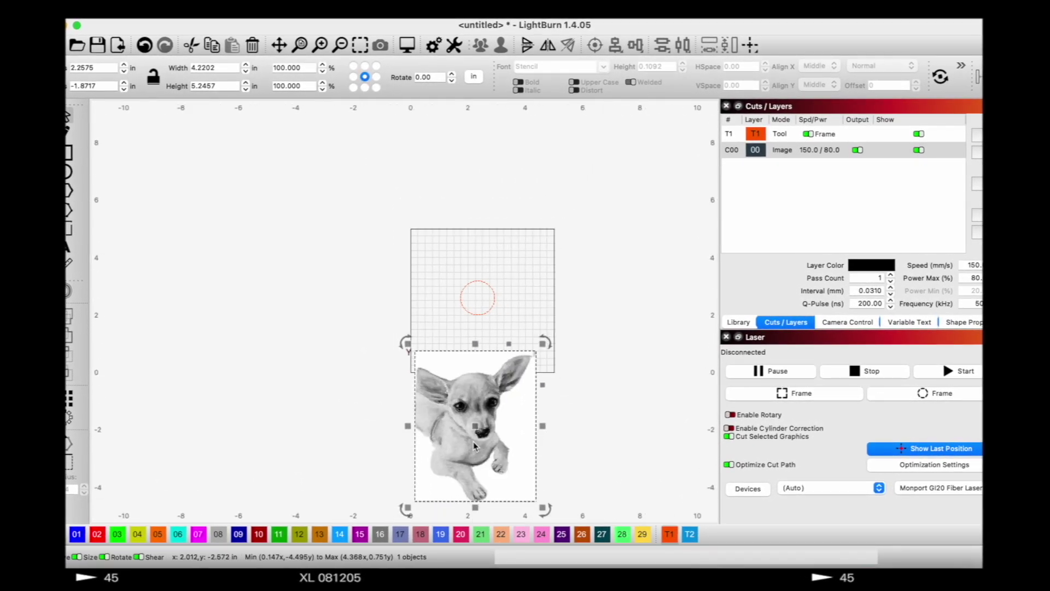
pyautogui.moveTo(478, 429)
pyautogui.mouseDown()
pyautogui.moveTo(481, 397)
pyautogui.moveTo(479, 413)
pyautogui.mouseUp()
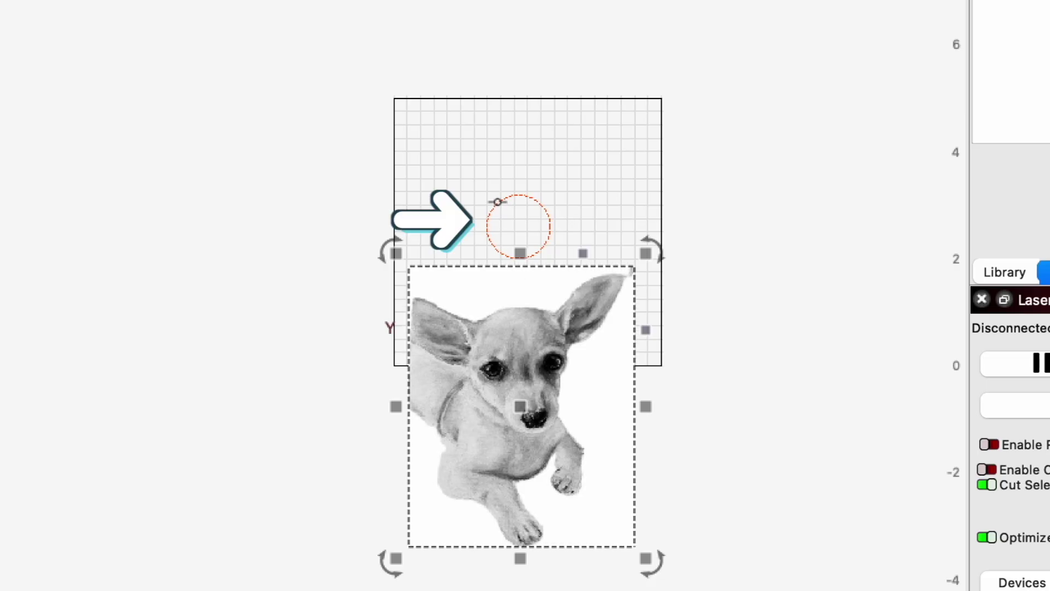
# Apply the circle as a mask to the dog image.
pyautogui.keyDown('shift'); pyautogui.click(461, 288); pyautogui.keyUp('shift')
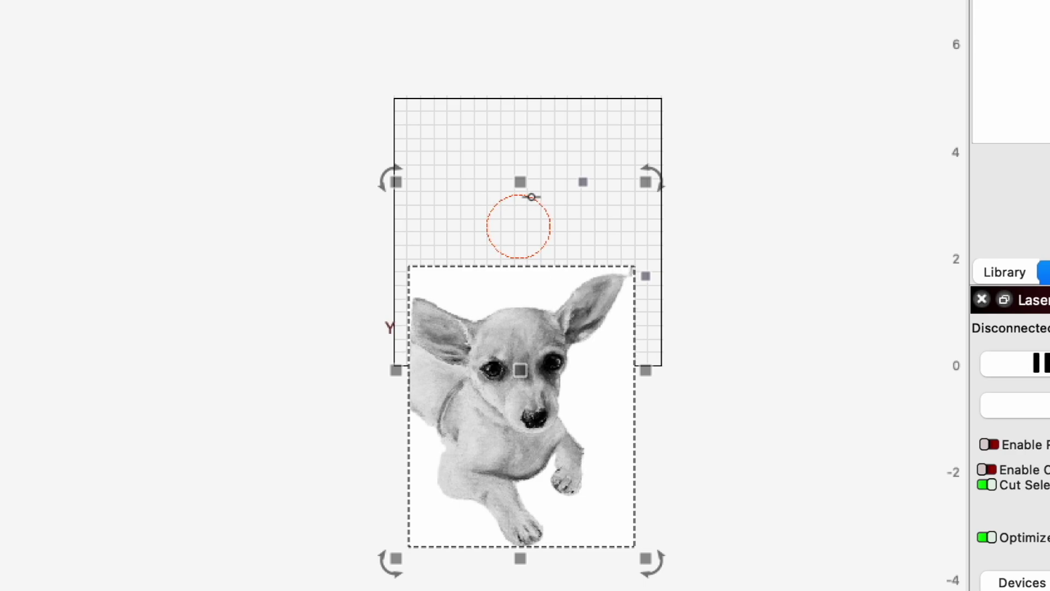
pyautogui.rightClick(521, 317)
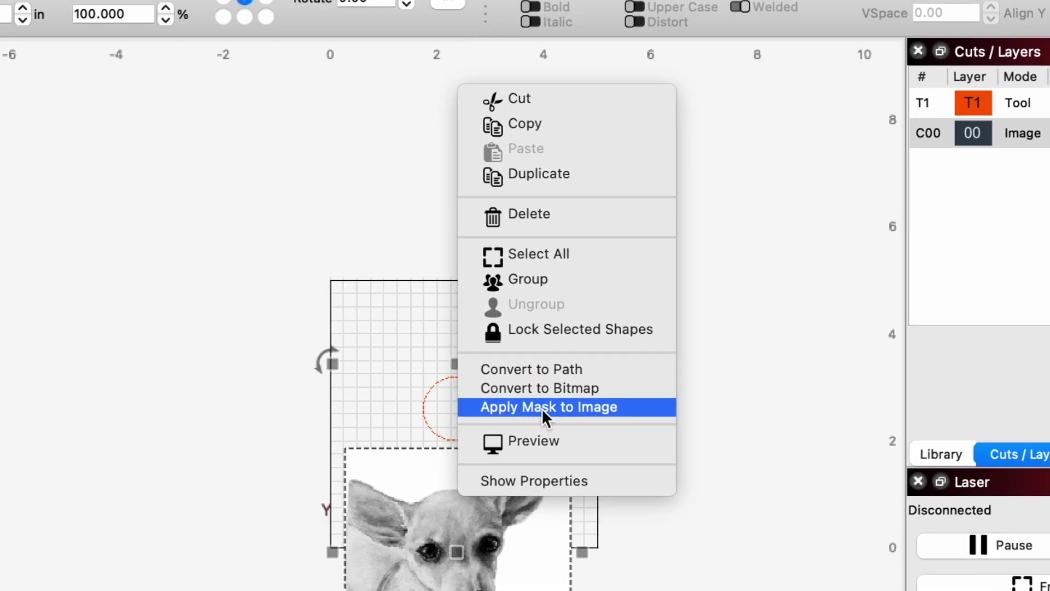
pyautogui.click(540, 408)
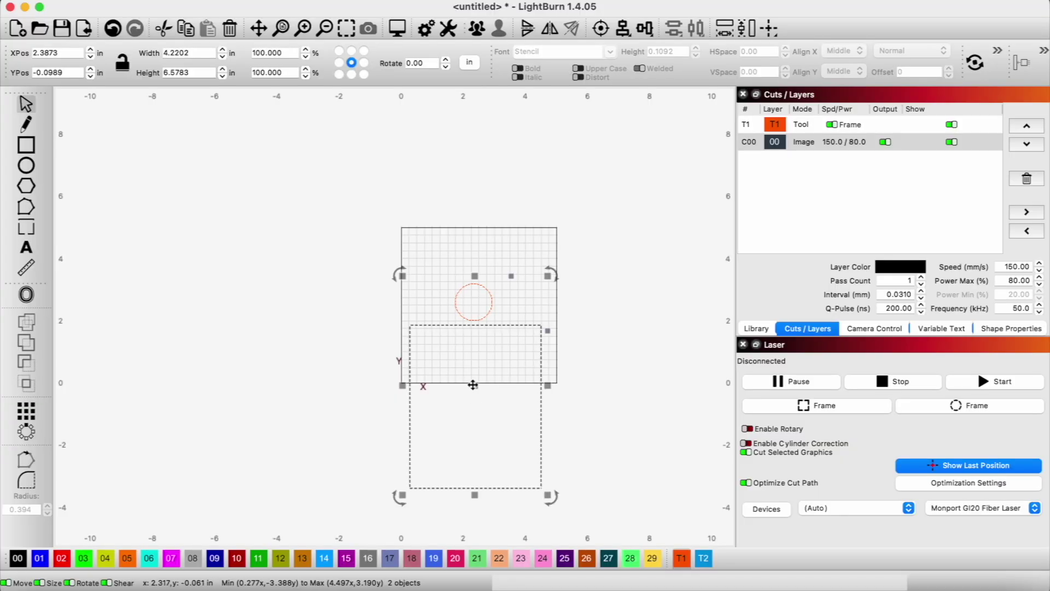
# Move the masked dog image up over the circle so part of it shows inside the mask.
pyautogui.moveTo(473, 385); pyautogui.dragTo(473, 330)
pyautogui.moveTo(475, 385); pyautogui.dragTo(500, 420)
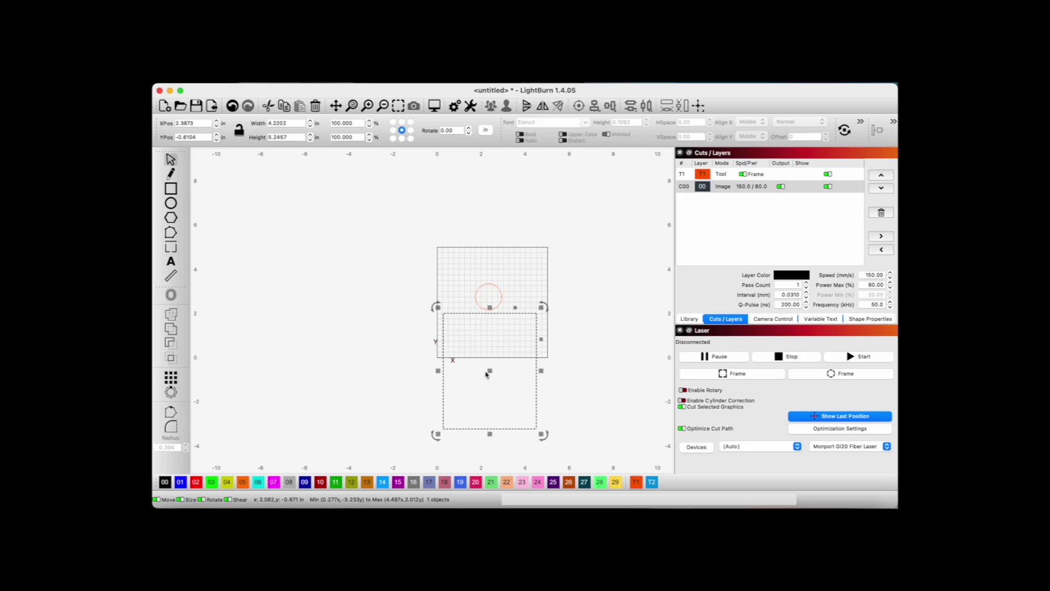
pyautogui.moveTo(488, 371); pyautogui.dragTo(473, 319)
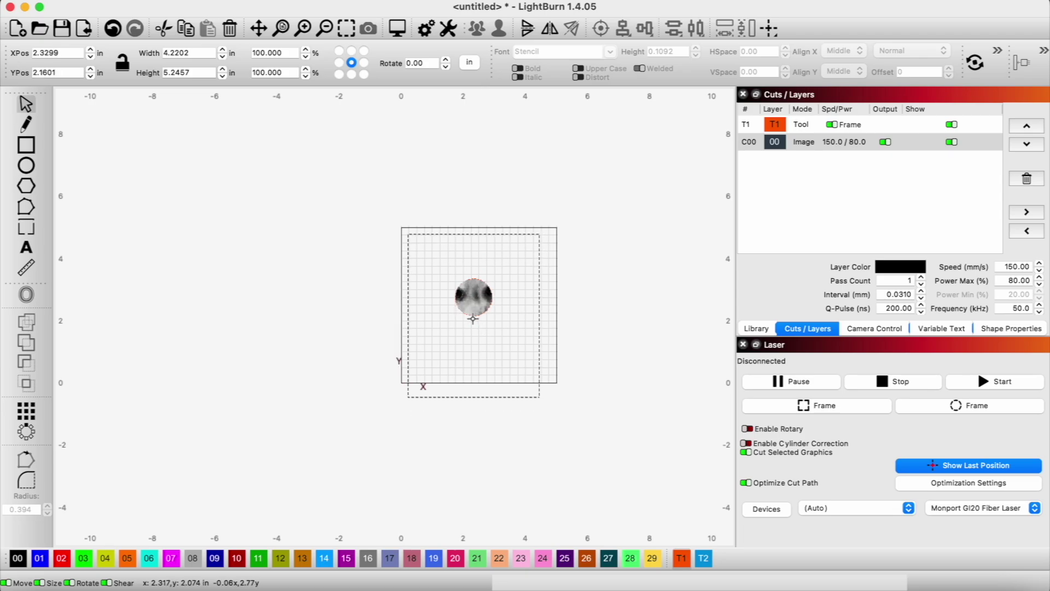
# Shrink the masked image to about 1.24 by 1.54 in and position it so the dog's head fills the circle.
pyautogui.scroll(4, 476, 321)
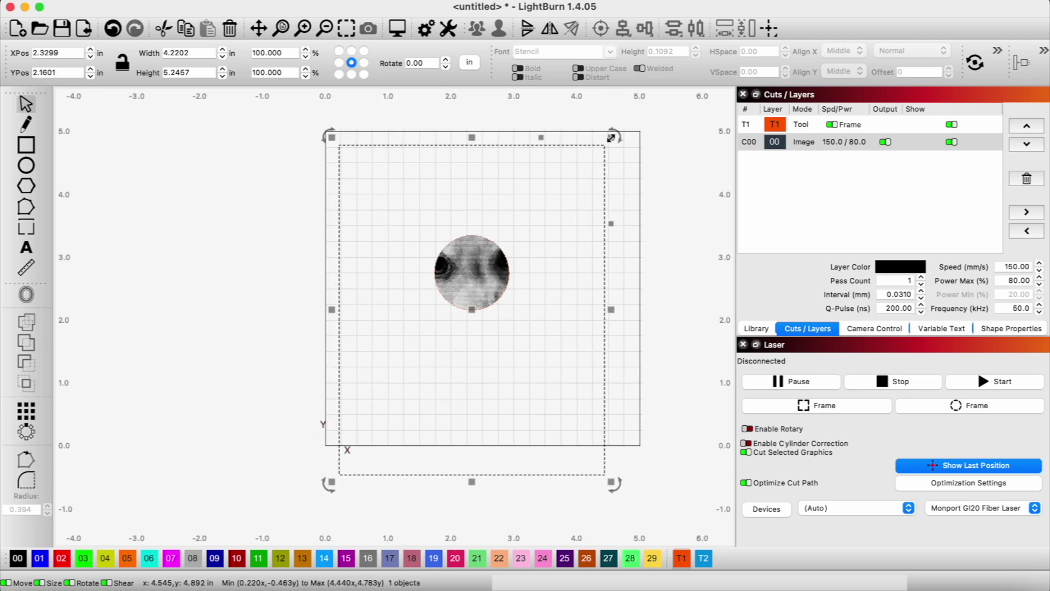
pyautogui.moveTo(611, 138); pyautogui.dragTo(426, 317)
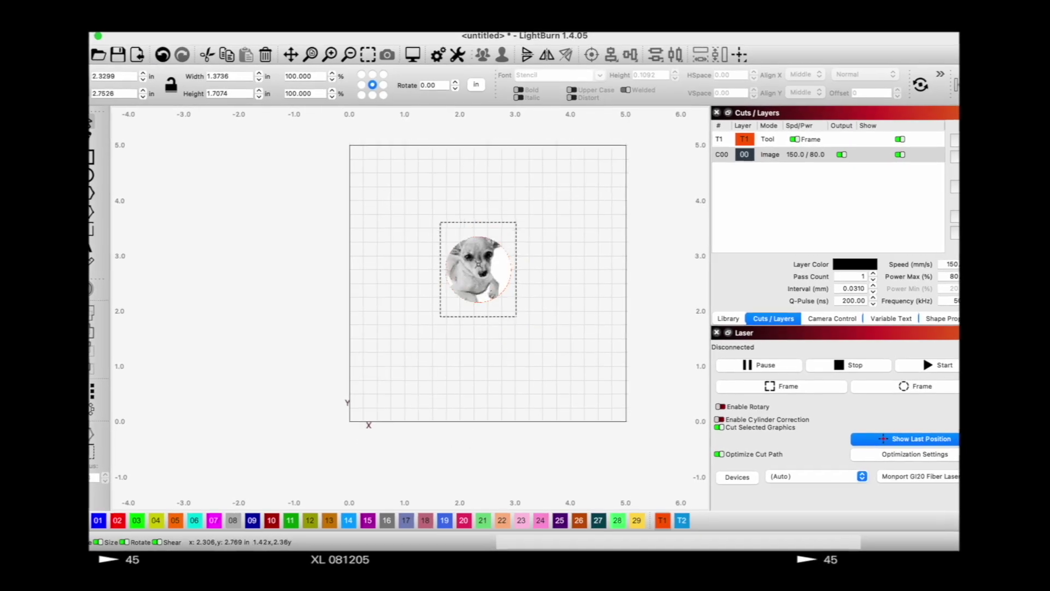
pyautogui.scroll(6, 476, 268)
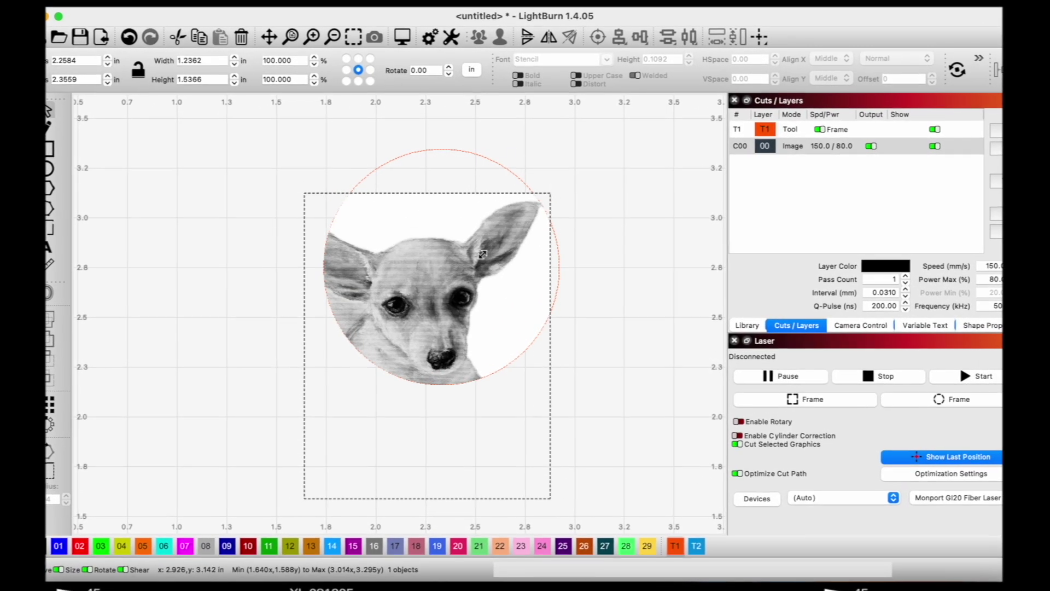
pyautogui.click(554, 306)
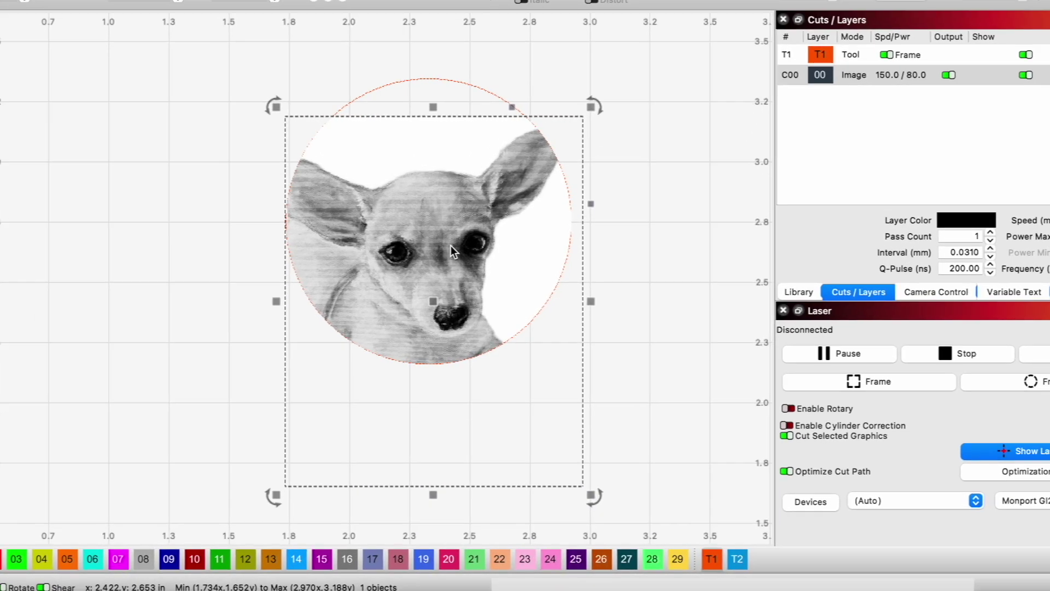
# Try flattening the dog image's mask and shifting the flattened image, and undo both changes.
pyautogui.rightClick(459, 291)
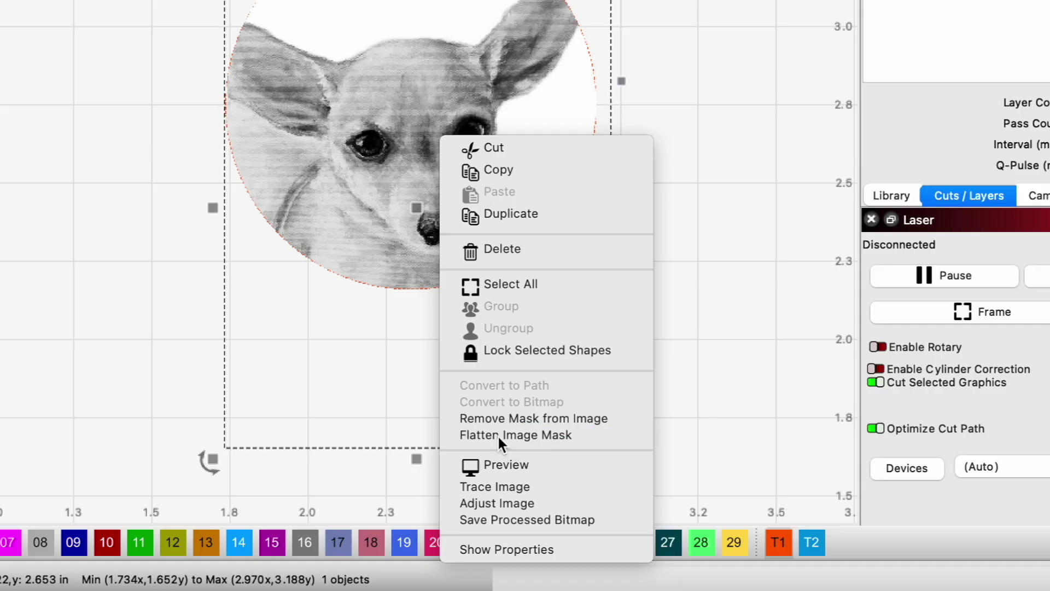
pyautogui.click(500, 487)
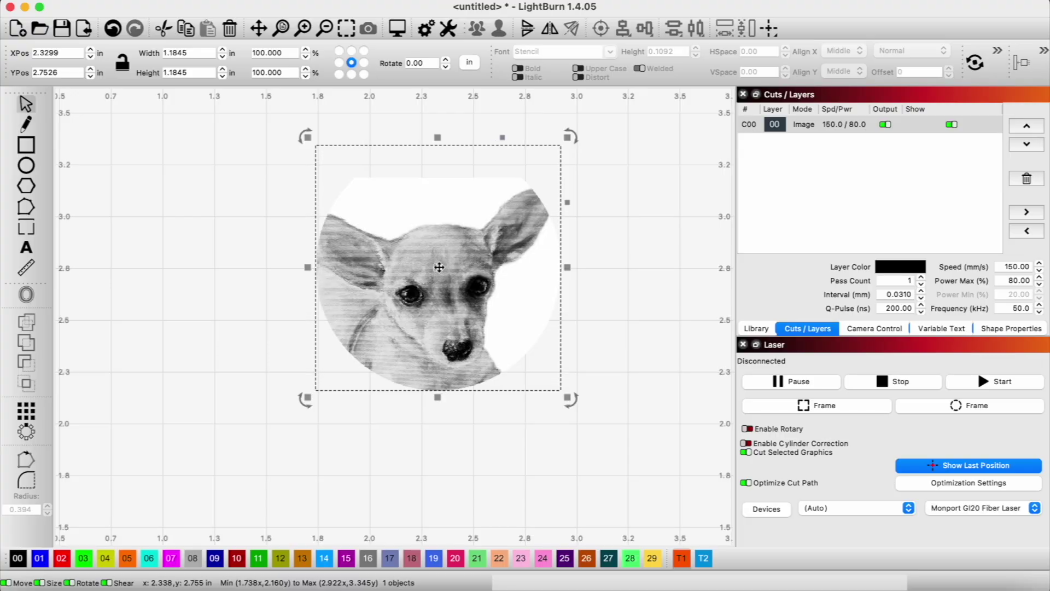
pyautogui.moveTo(434, 268); pyautogui.dragTo(426, 275)
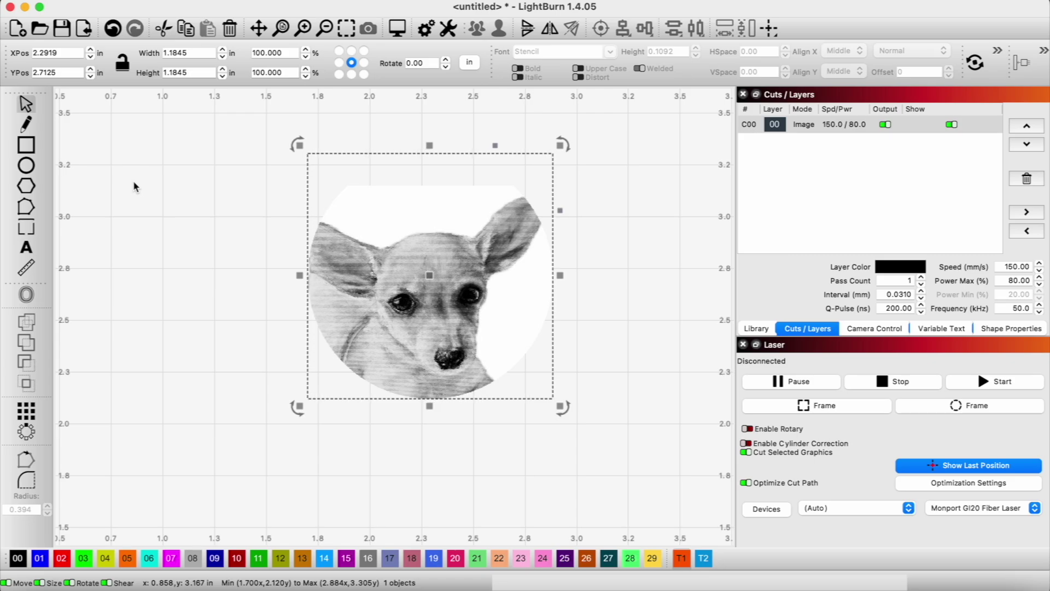
pyautogui.hotkey('ctrl', 'z')
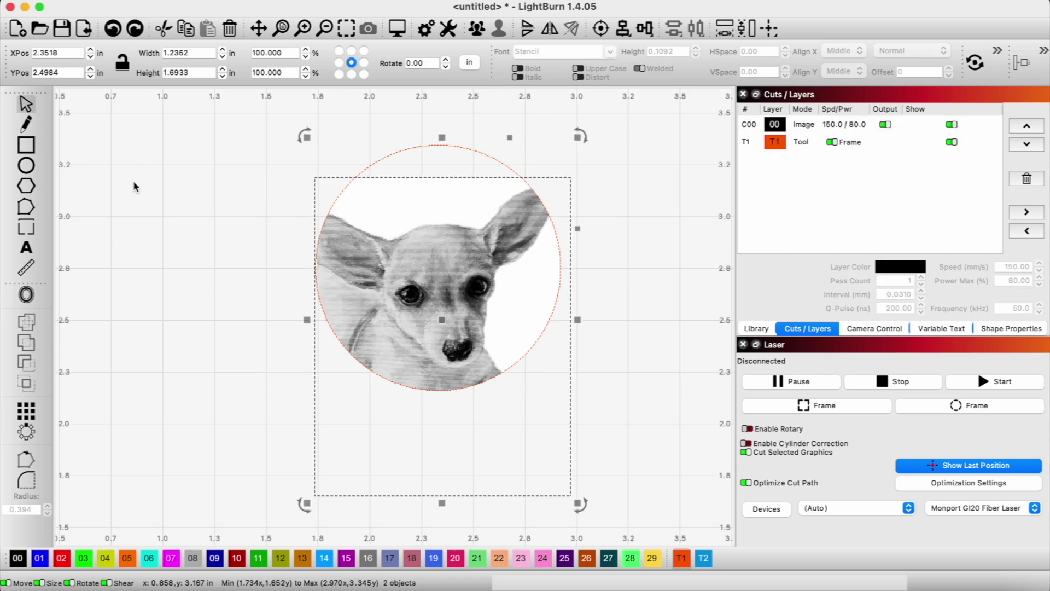
# Duplicate the T1 circle in place around the dog's head.
pyautogui.click(608, 261)
pyautogui.click(483, 152)
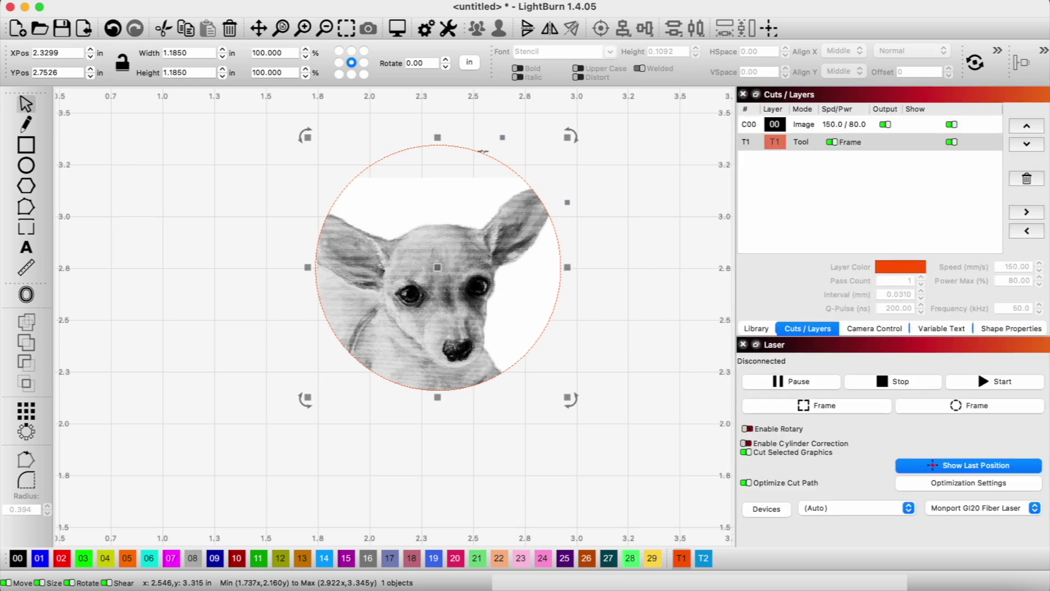
pyautogui.press('super+d')
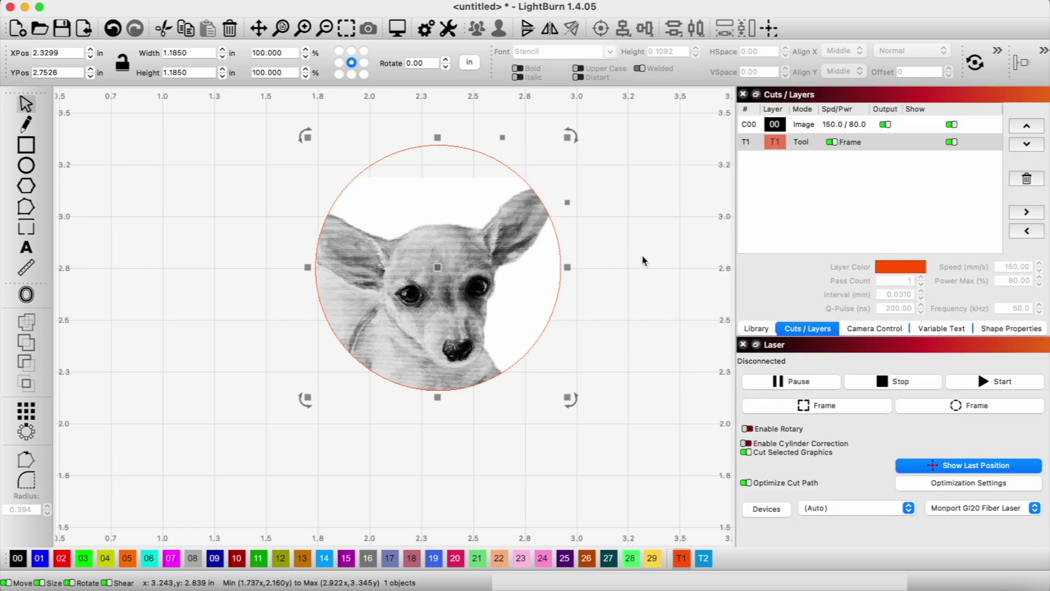
# Flatten the image mask on the dog image and select the remaining outline circle.
pyautogui.click(435, 246)
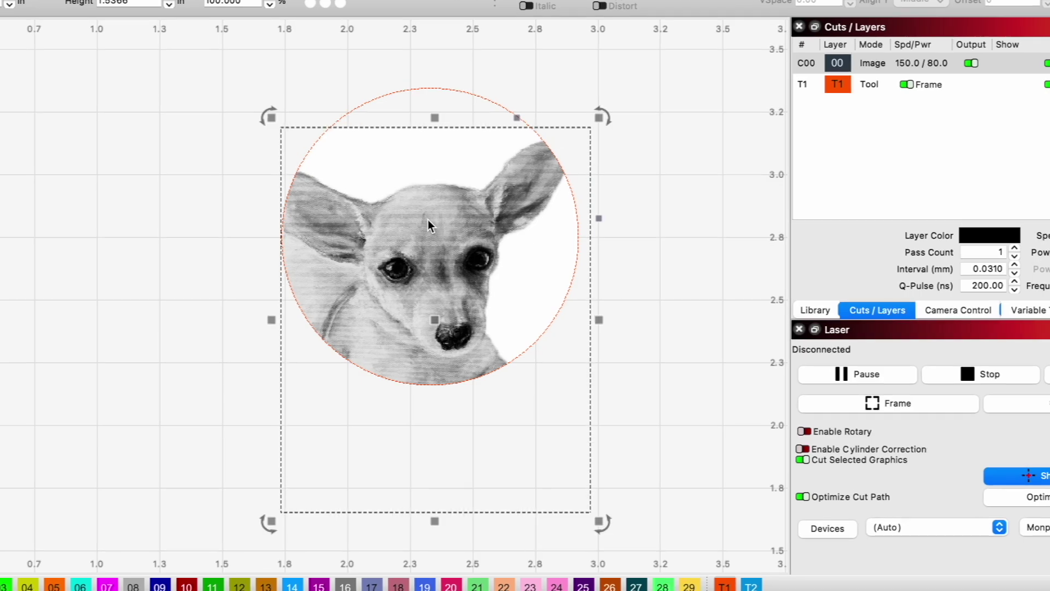
pyautogui.rightClick(427, 218)
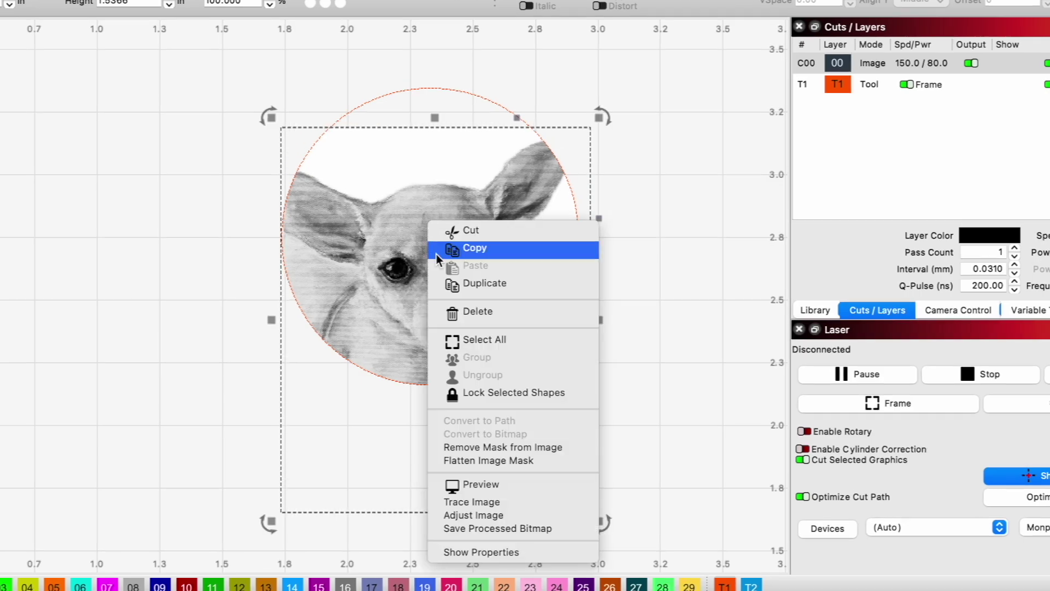
pyautogui.click(497, 461)
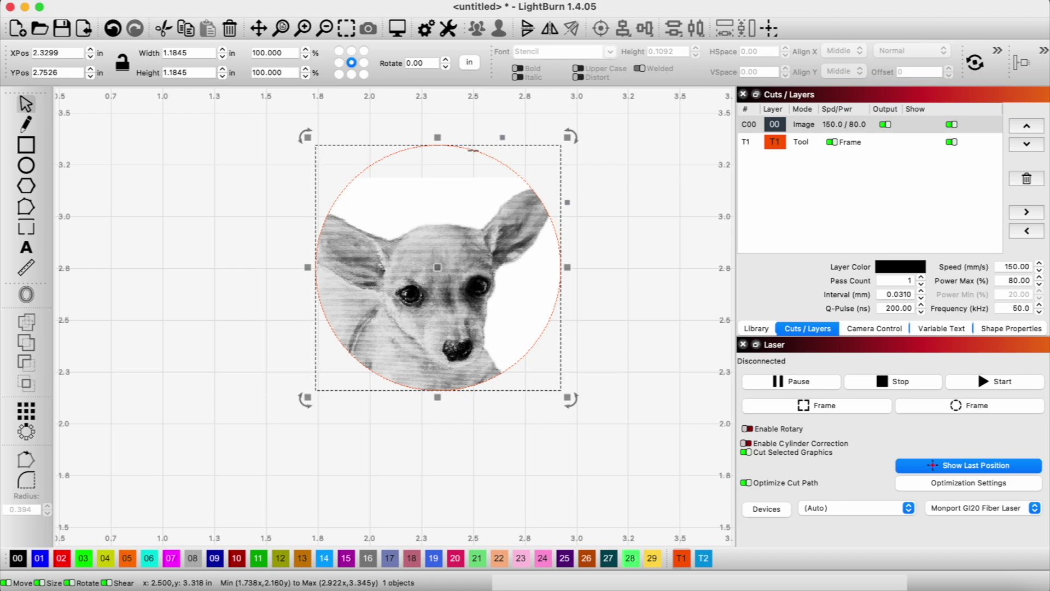
pyautogui.moveTo(476, 151)
pyautogui.mouseDown()
pyautogui.moveTo(495, 208)
pyautogui.moveTo(479, 158)
pyautogui.mouseUp()
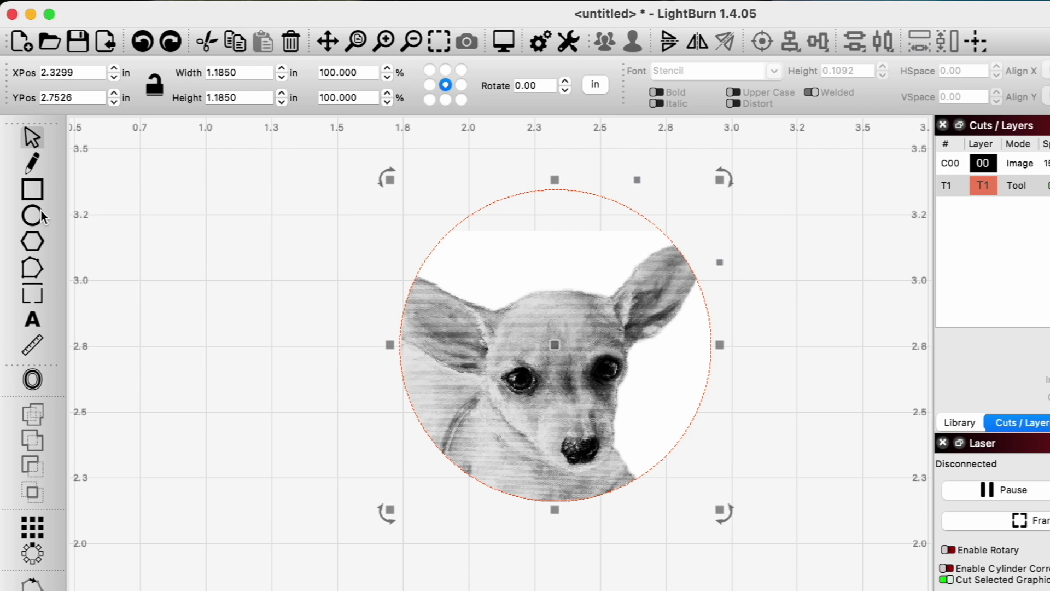
# Draw a tiny circle about 0.039 by 0.042 in inside the large circle, above the dog's head.
pyautogui.click(41, 210)
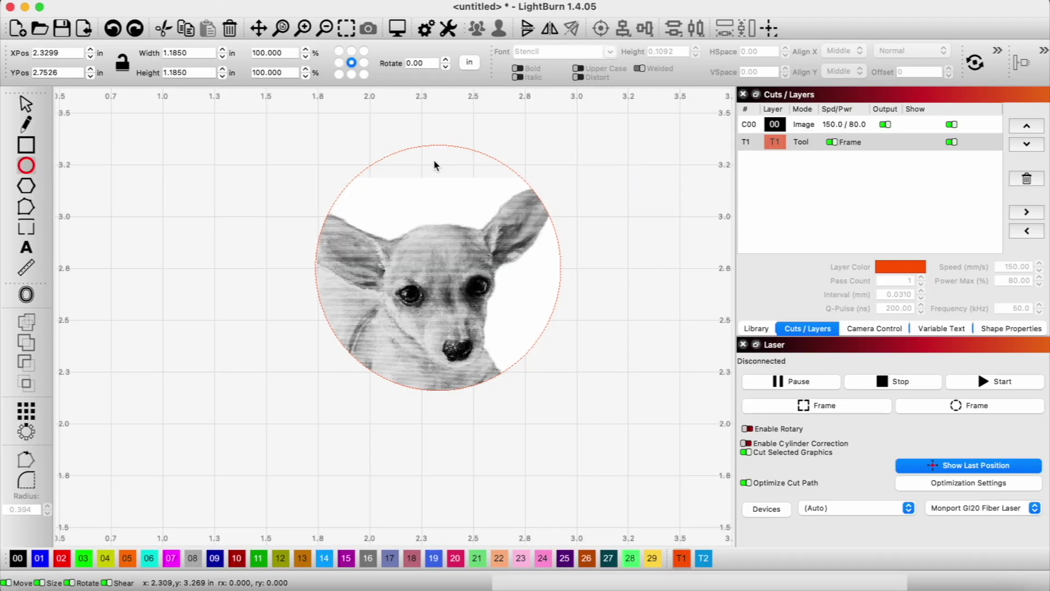
pyautogui.click(437, 164)
pyautogui.click(440, 168)
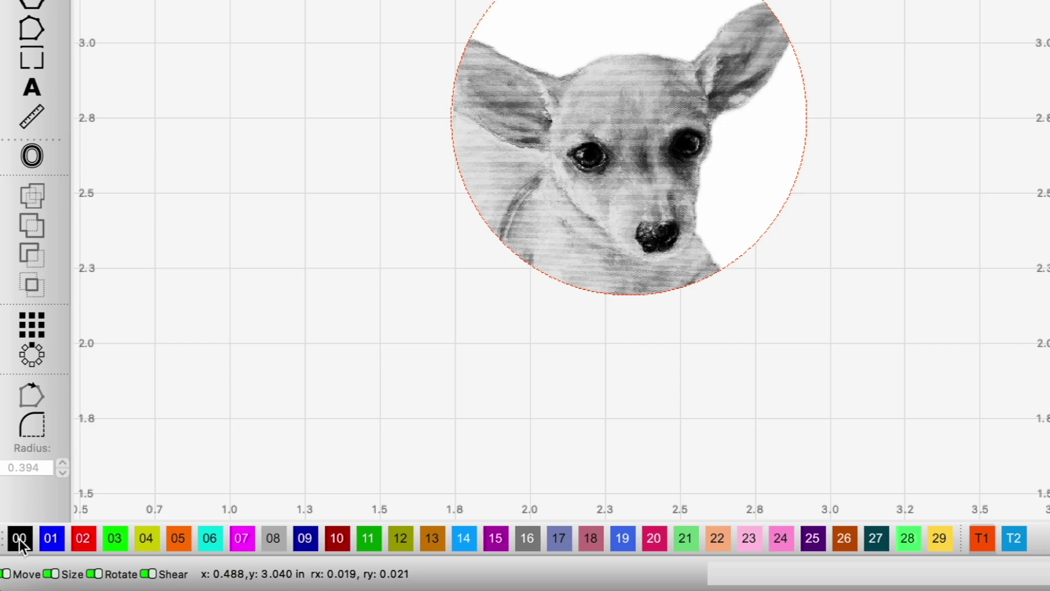
# Assign the tiny circle to layer 00 and set that layer's mode to Fill.
pyautogui.click(18, 540)
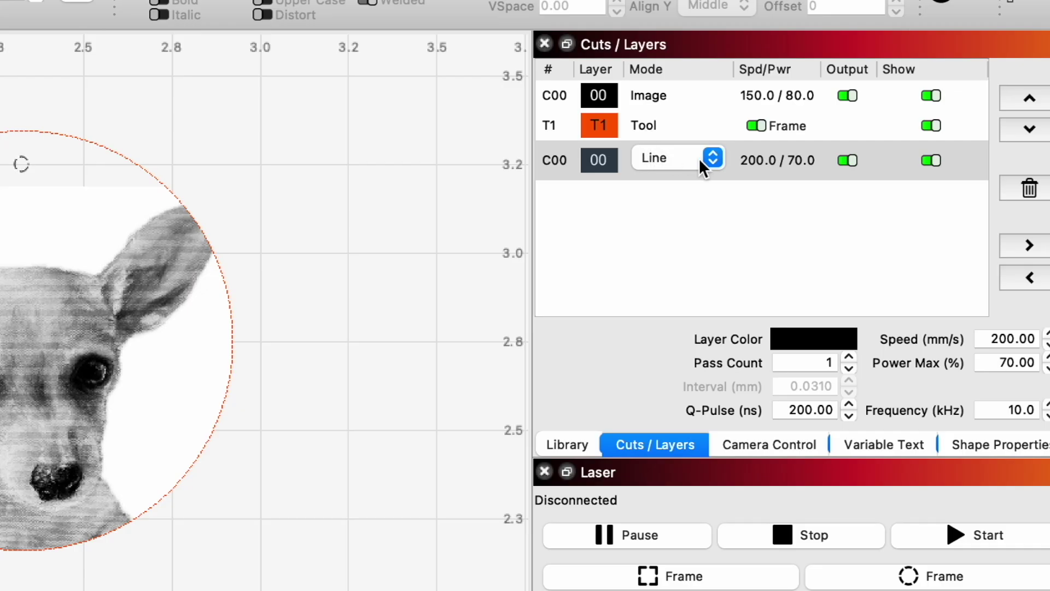
pyautogui.click(855, 159)
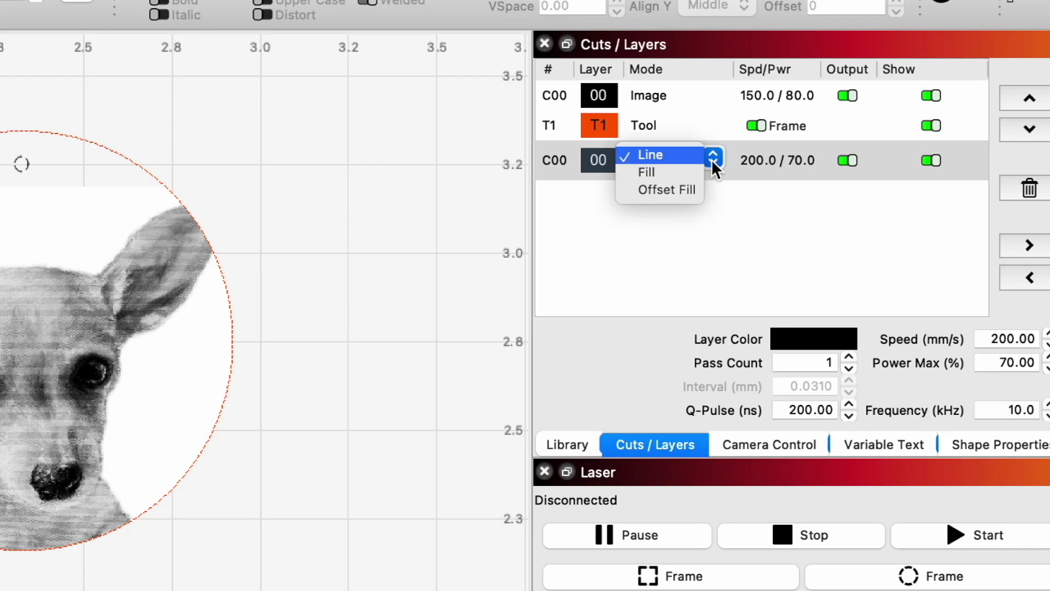
pyautogui.click(681, 171)
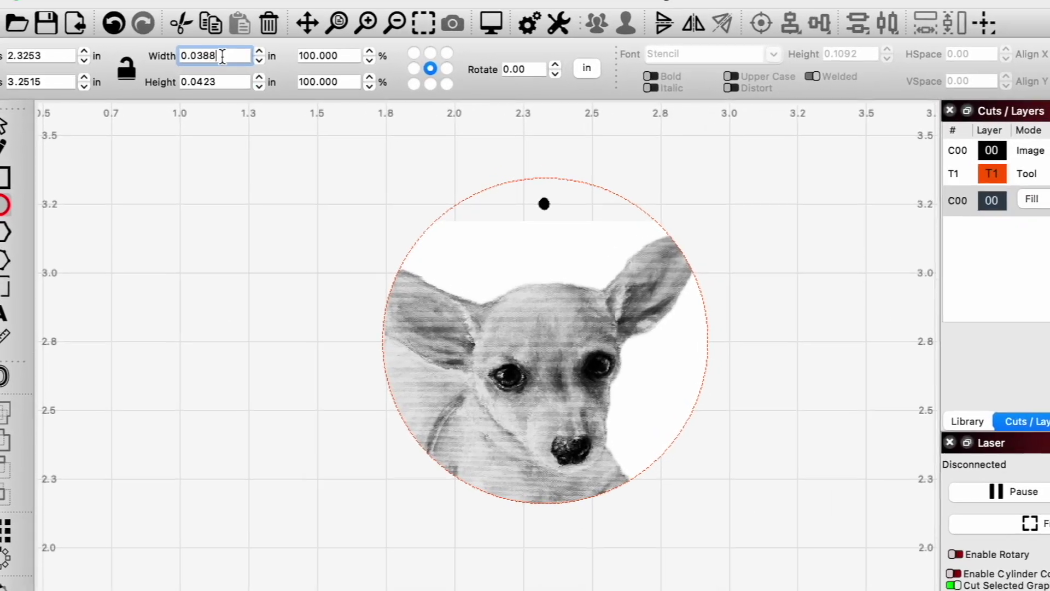
# Set the tiny filled circle's width and height to 0.03 in each.
pyautogui.moveTo(191, 52); pyautogui.dragTo(181, 53)
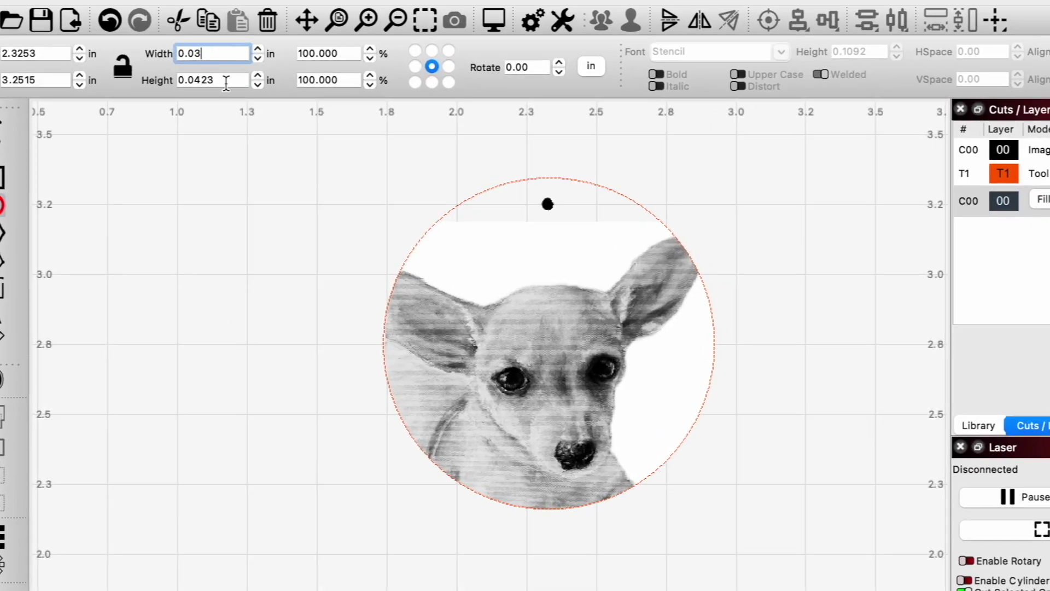
pyautogui.press('Return')
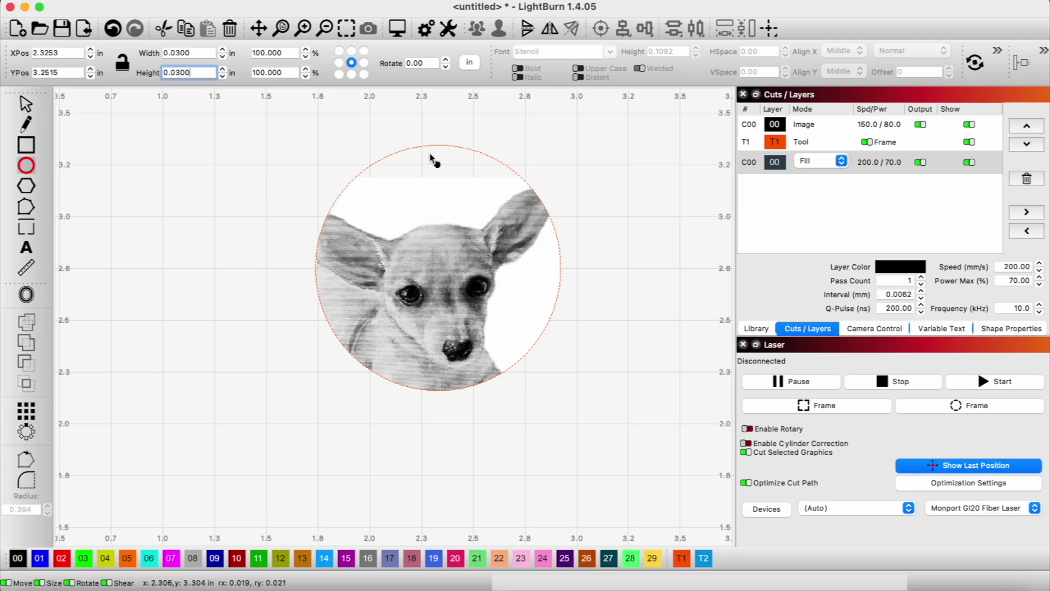
# Align the tiny filled circle with the large T1 circle using Align V-Center, then clear the selection.
pyautogui.scroll(5, 433, 162)
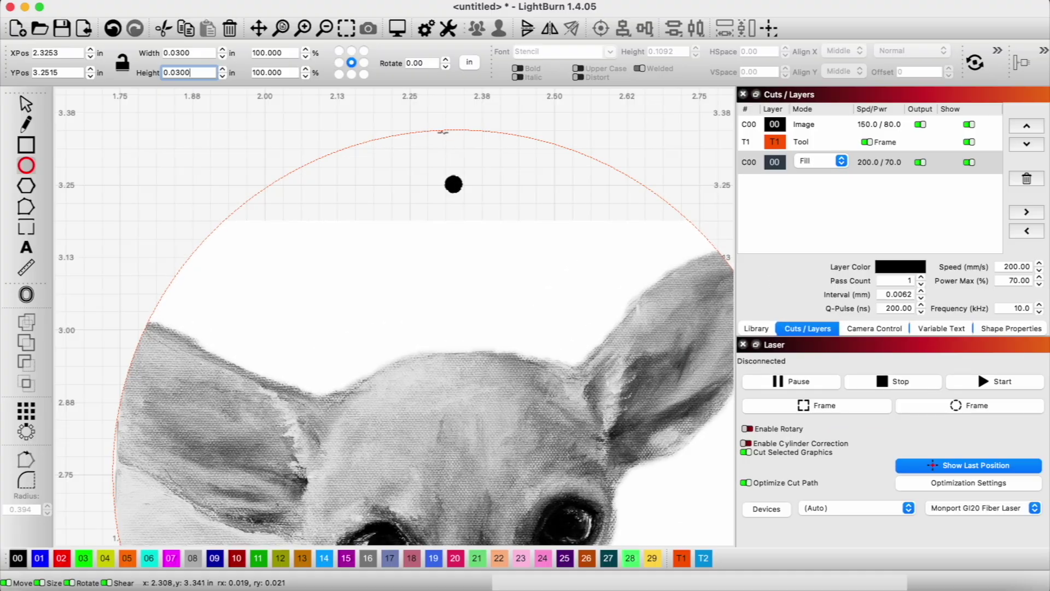
pyautogui.click(453, 185)
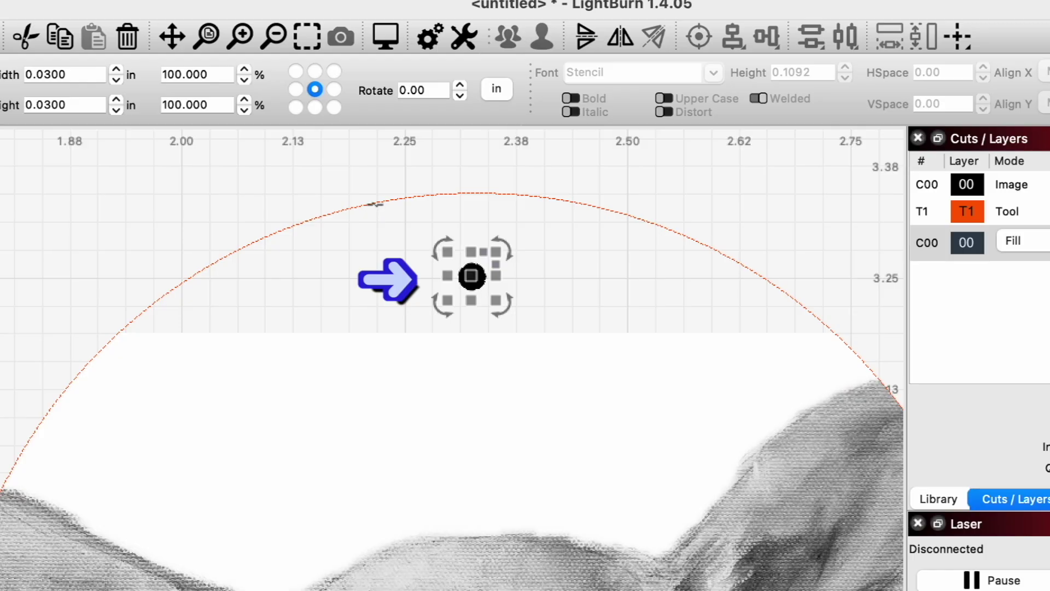
pyautogui.keyDown('shift'); pyautogui.click(376, 204); pyautogui.keyUp('shift')
pyautogui.click(731, 39)
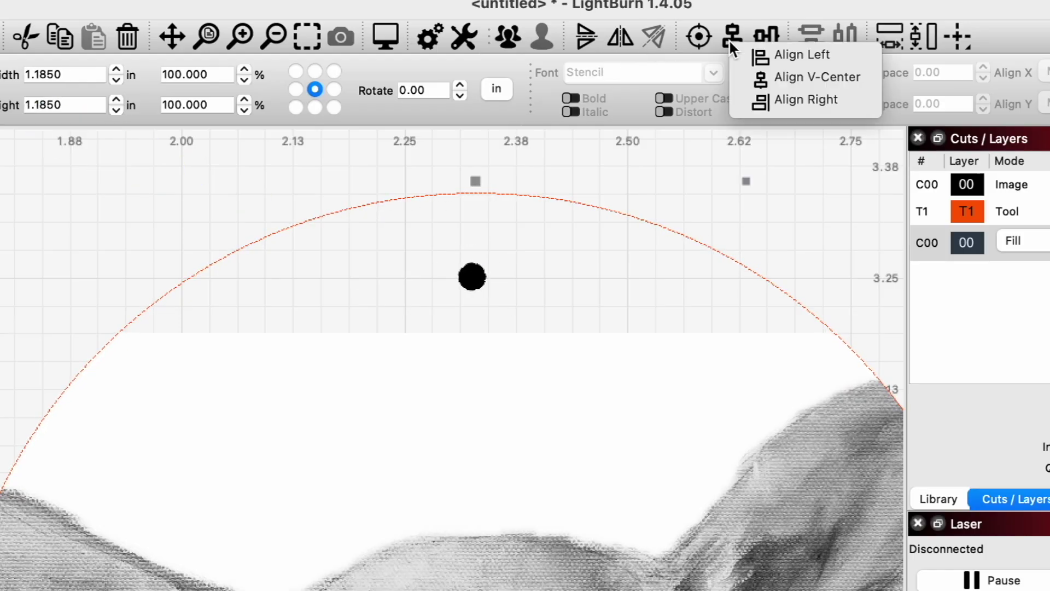
pyautogui.click(768, 82)
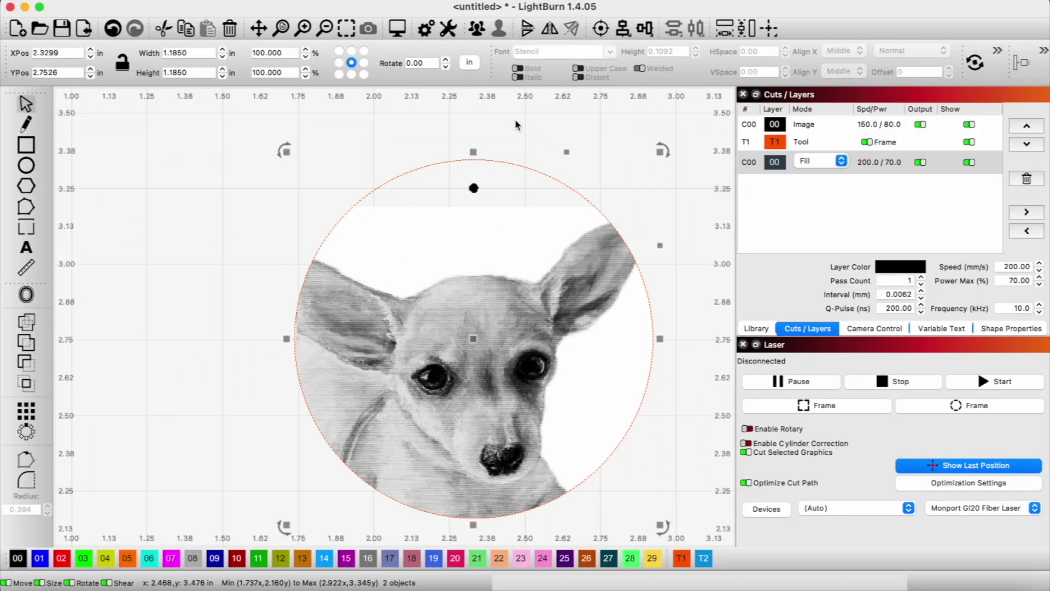
pyautogui.click(514, 119)
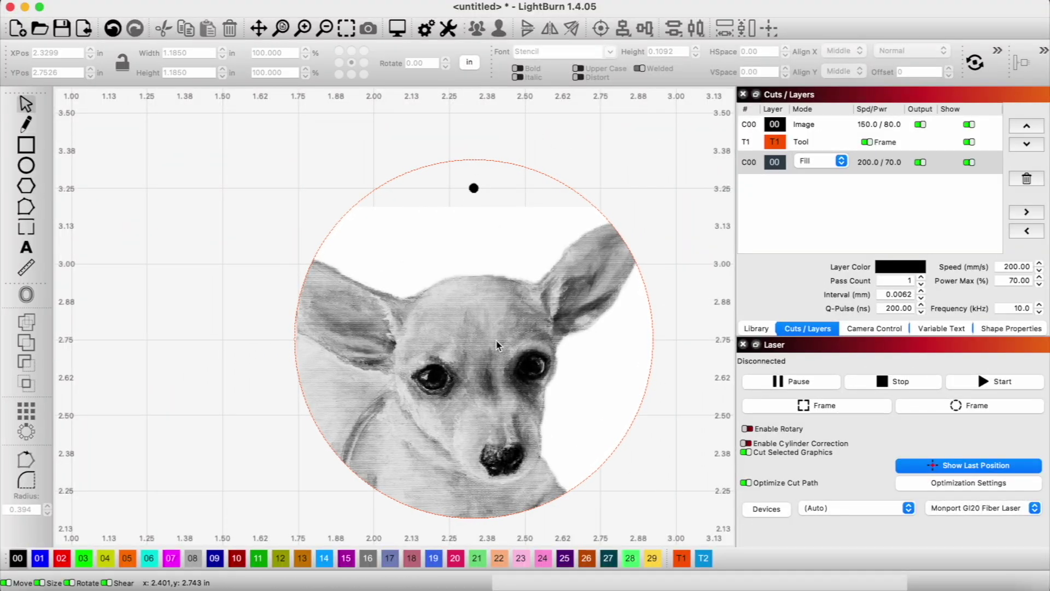
# Review the dog image's dithering mode, line interval and DPI in Adjust Image, and accept the existing settings.
pyautogui.click(458, 365)
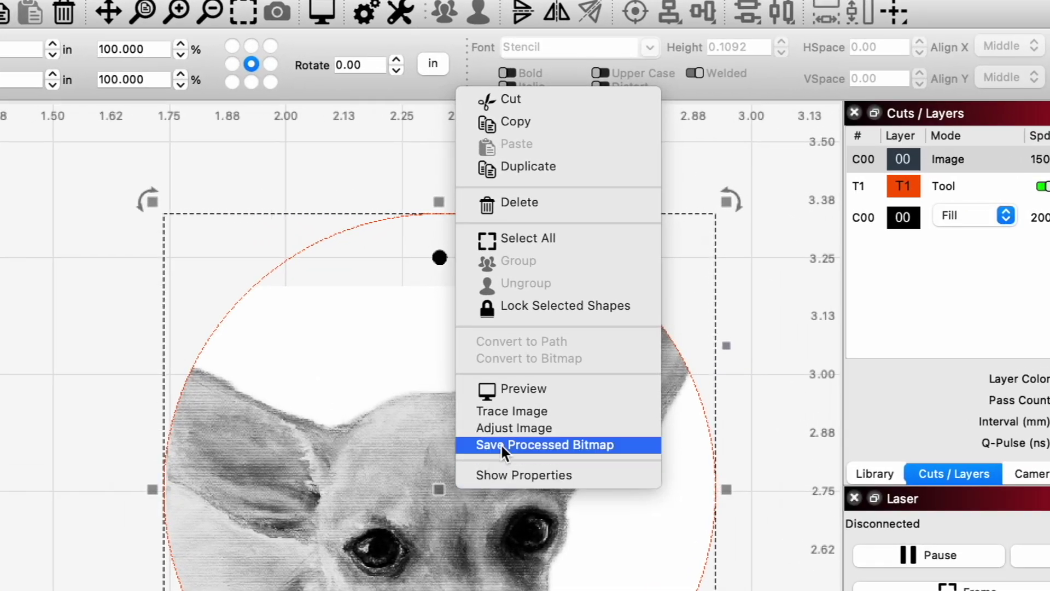
pyautogui.click(509, 428)
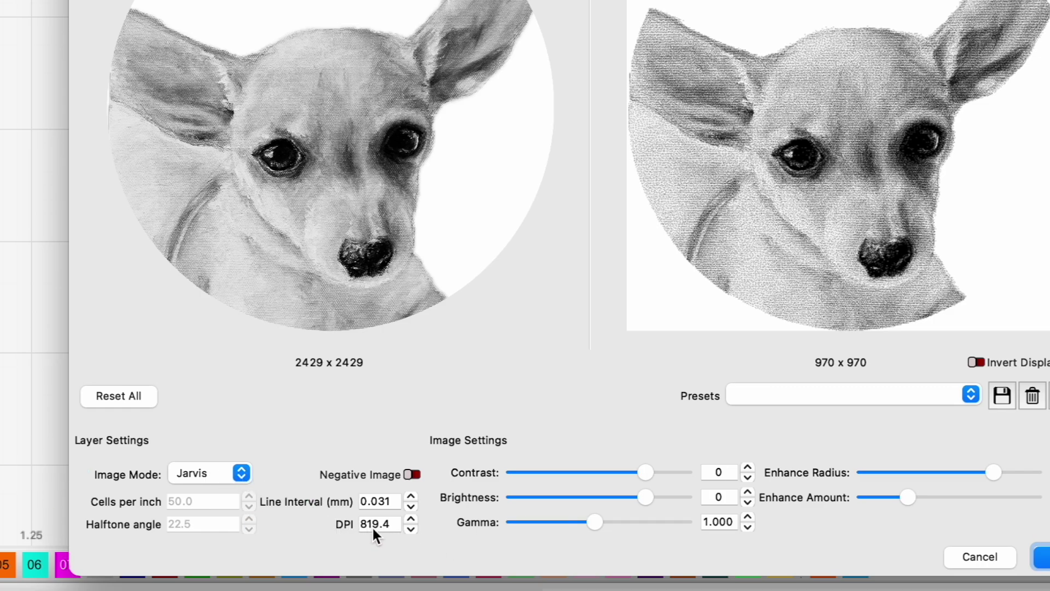
pyautogui.click(1042, 556)
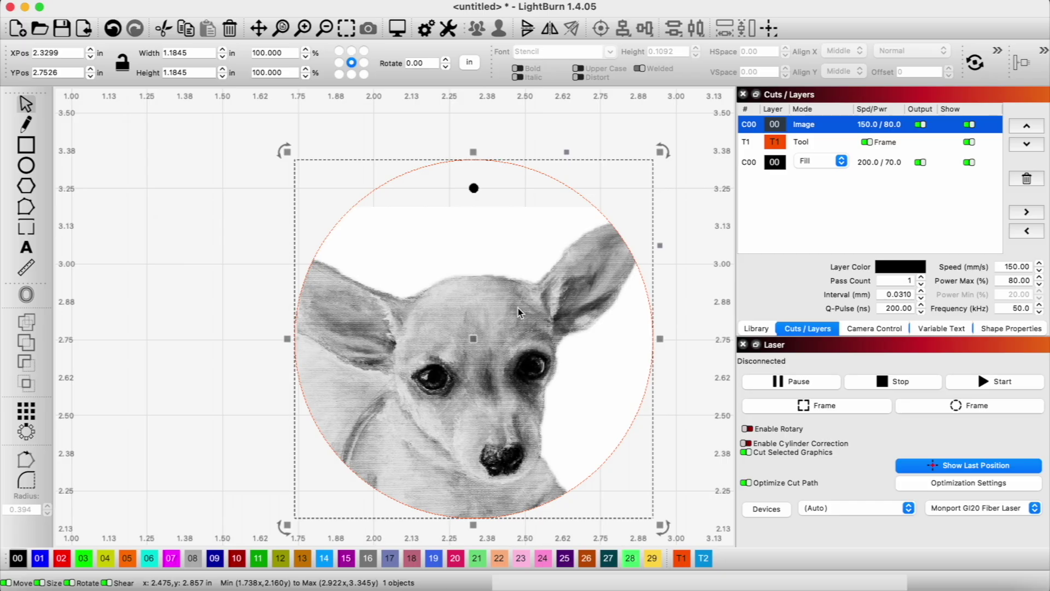
# Check the Fill layer's cut settings, and re-examine the dog image's DPI and previews in Adjust Image.
pyautogui.click(751, 164)
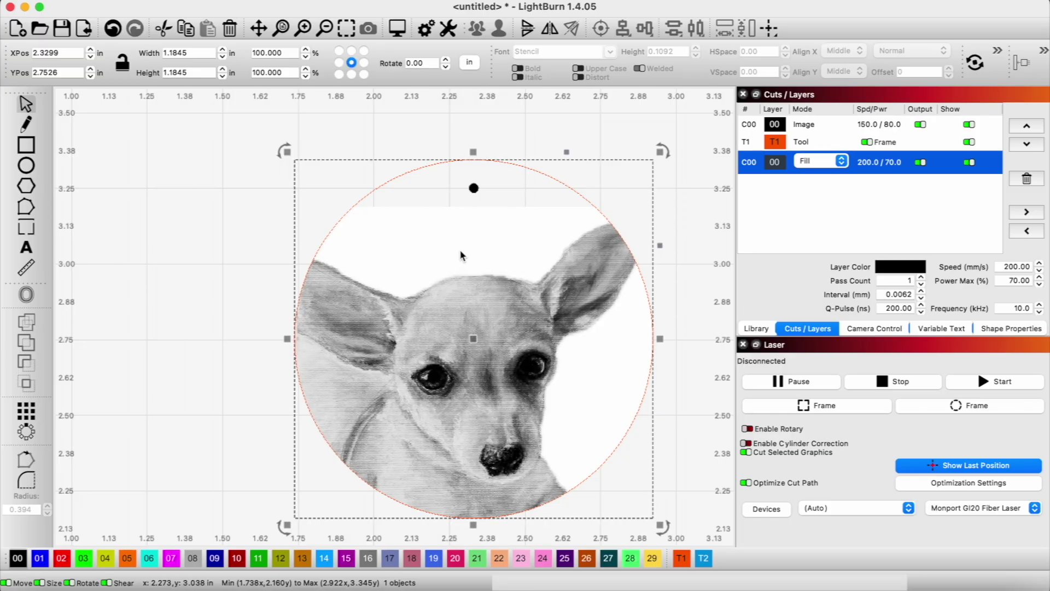
pyautogui.rightClick(485, 314)
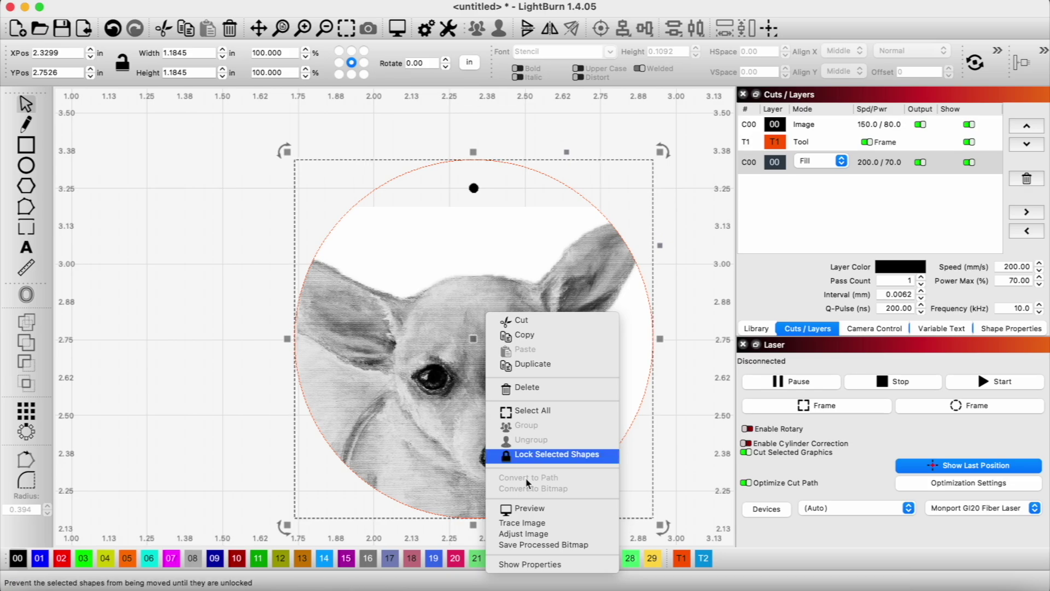
pyautogui.click(525, 536)
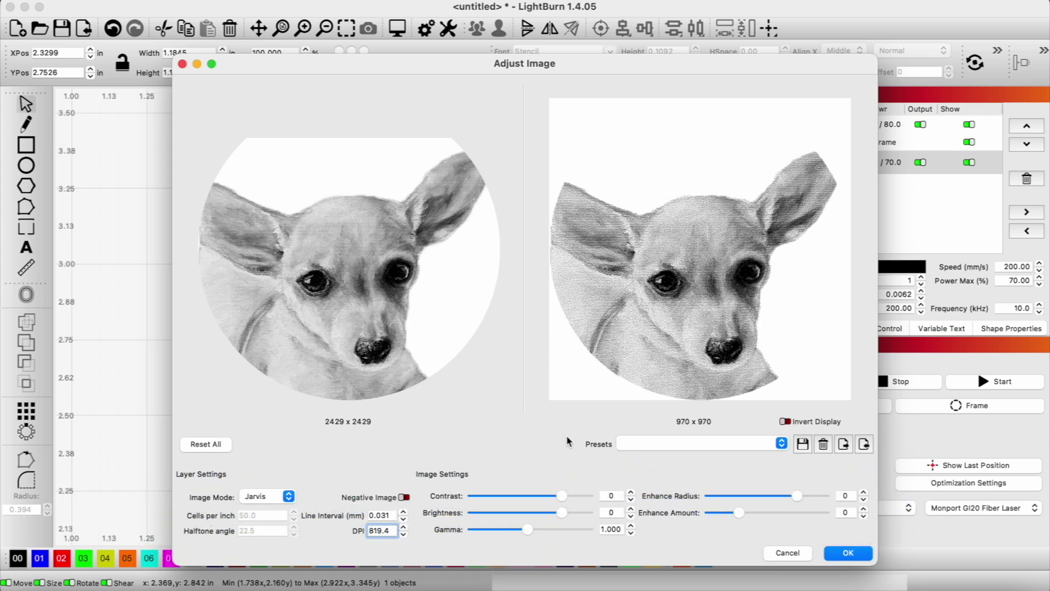
pyautogui.click(843, 553)
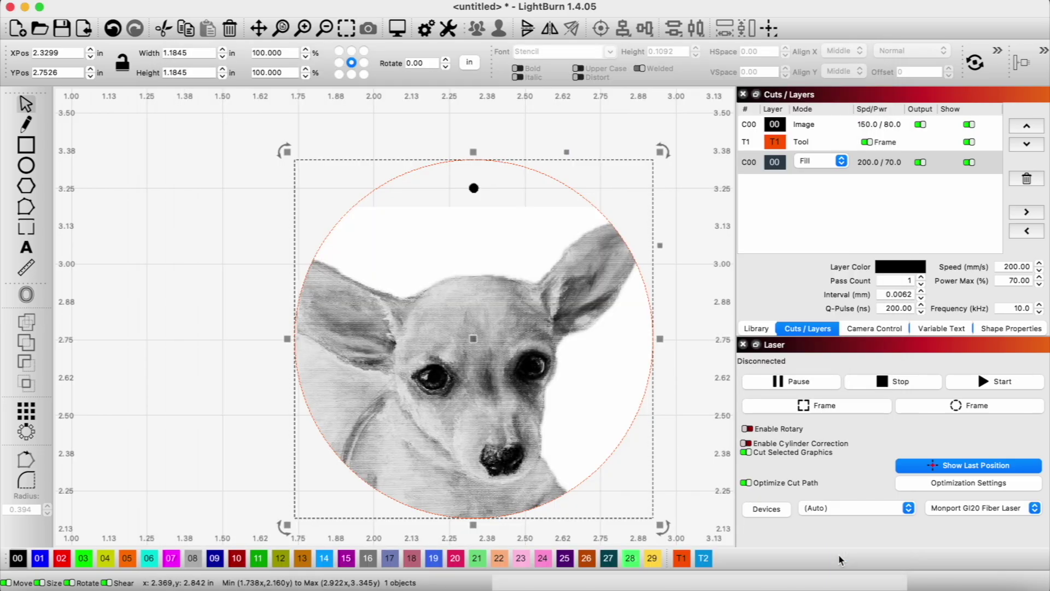